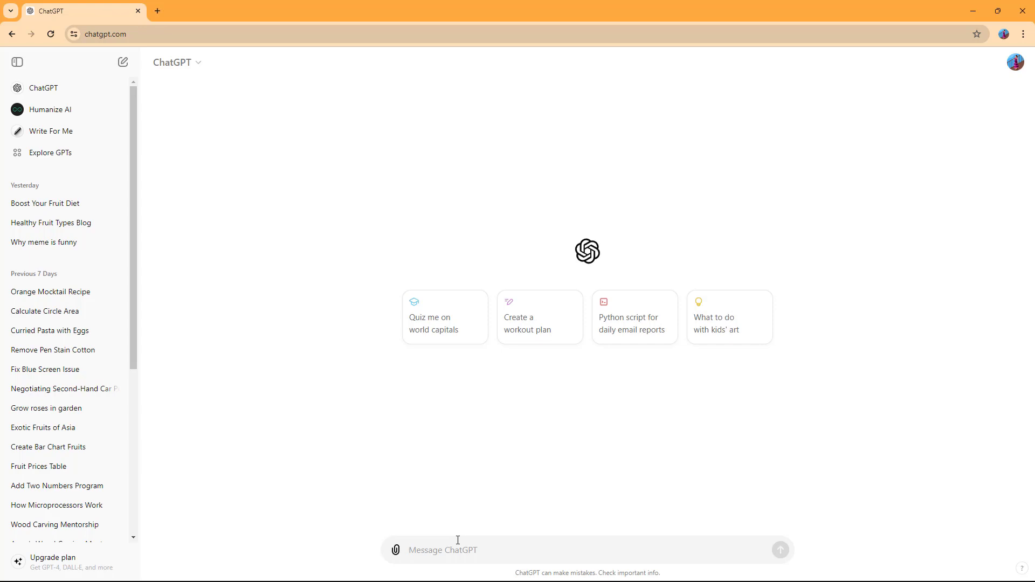
# - Send ChatGPT the prompt "write an artile about green energy"
pyautogui.write('wr')
pyautogui.write('gy')
pyautogui.press('Return')
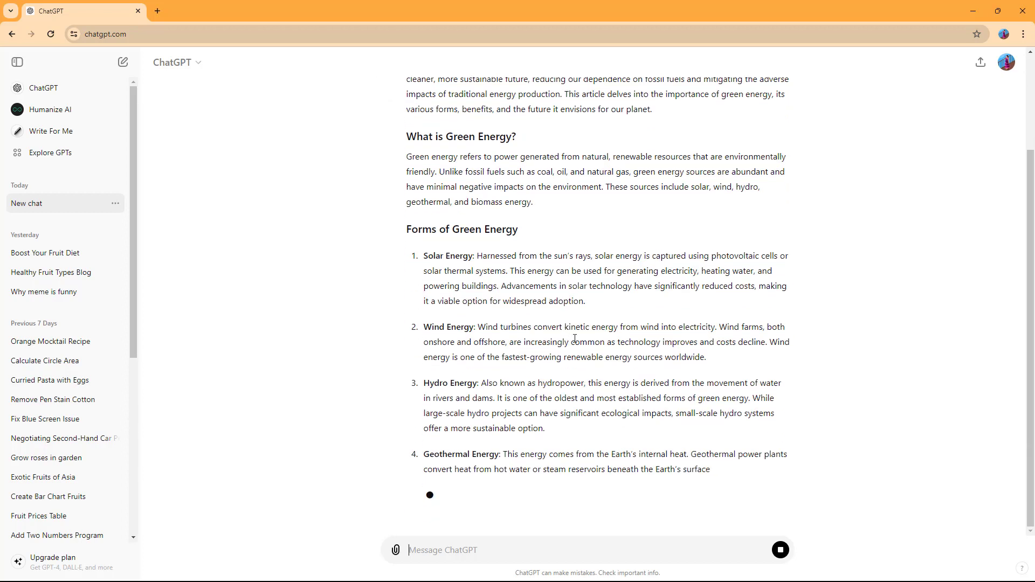
# - Review the generated green energy article from start to conclusion and copy the whole response
pyautogui.scroll(3, 575, 348)
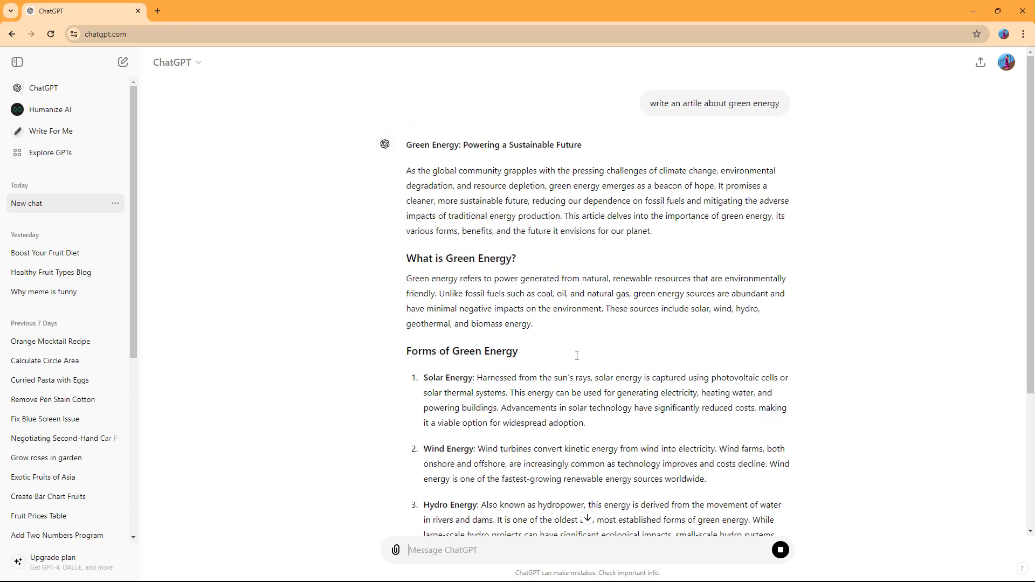
pyautogui.scroll(-5, 579, 360)
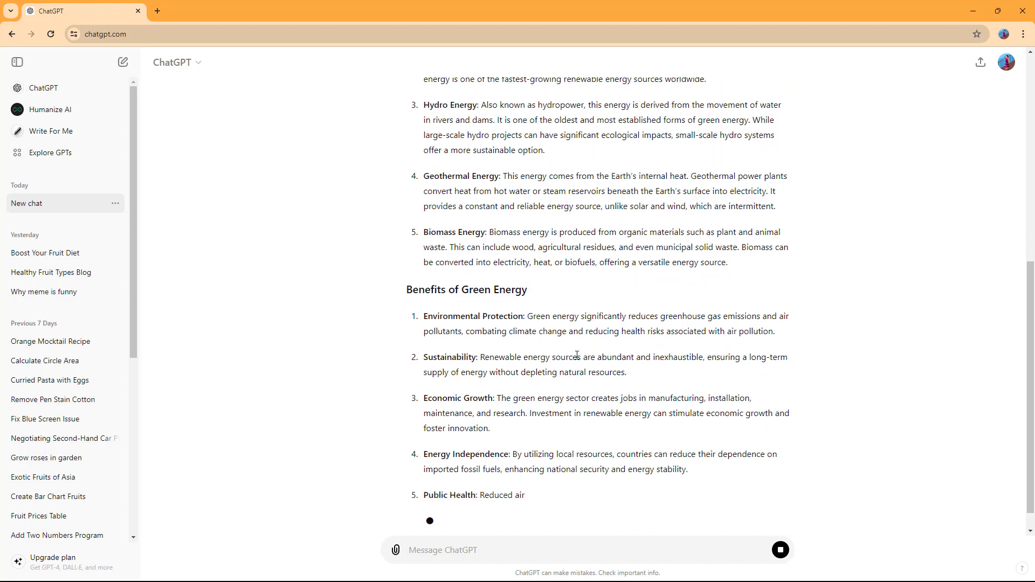
pyautogui.scroll(8, 577, 356)
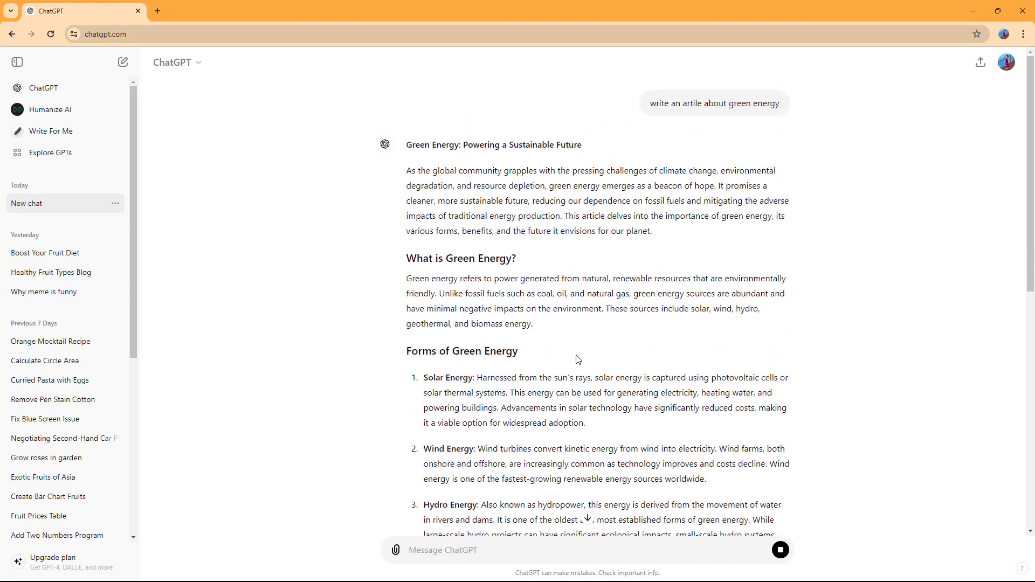
pyautogui.scroll(-15, 596, 336)
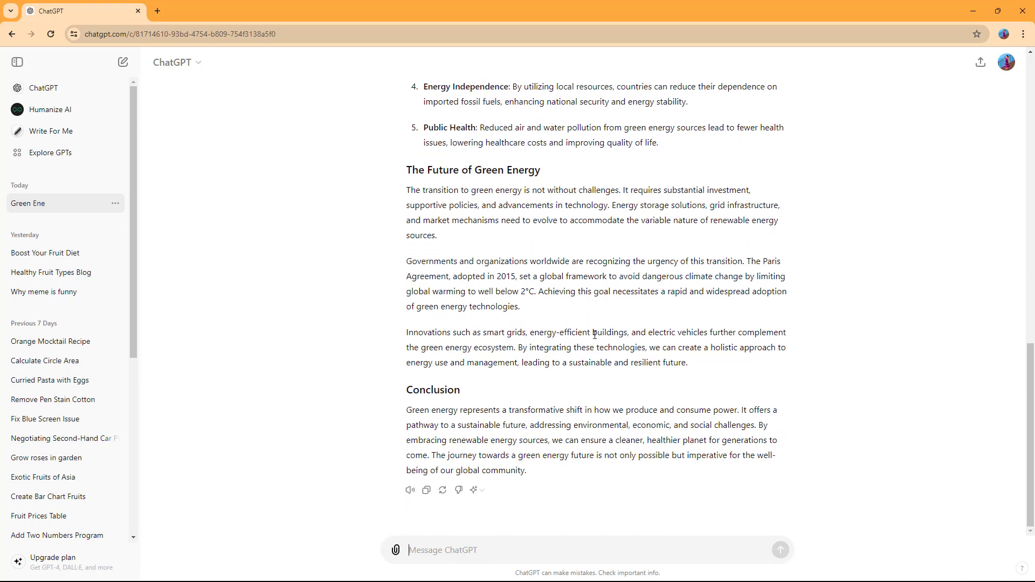
pyautogui.click(427, 491)
# - Find AI Humanizer Pro by bypassgpt.ai among the Writing GPTs and start a chat with it
pyautogui.click(49, 152)
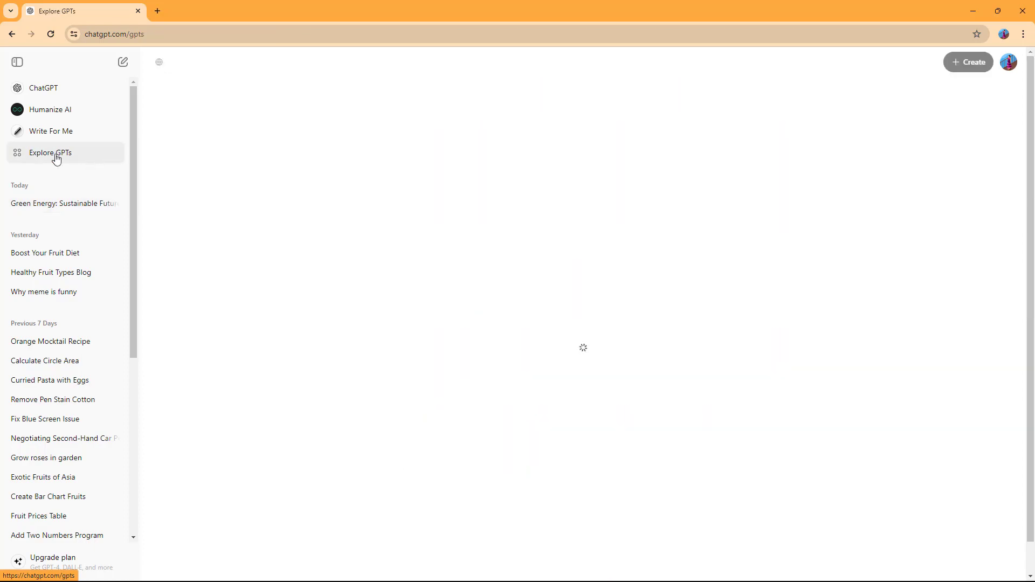
pyautogui.scroll(-8, 483, 326)
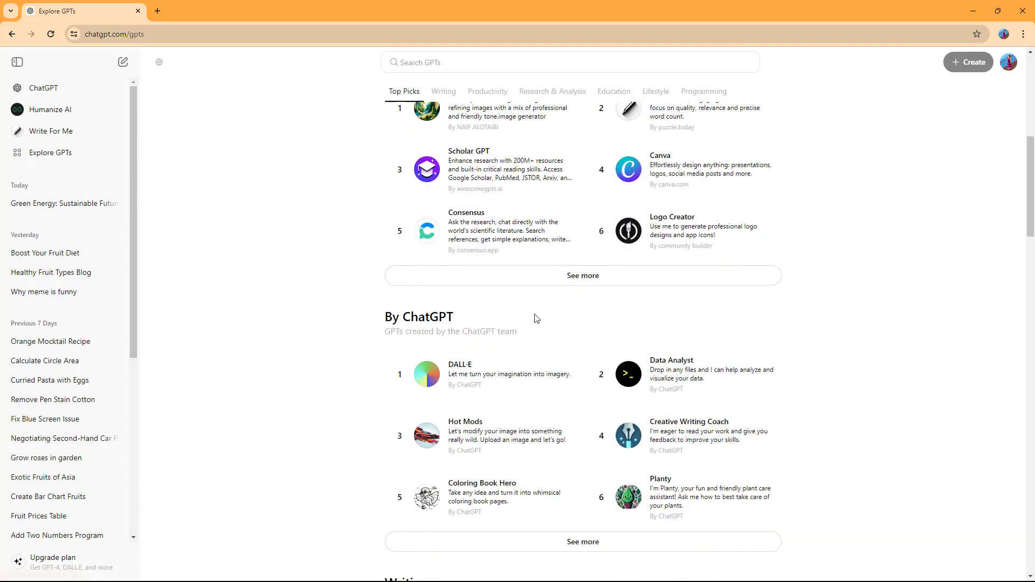
pyautogui.scroll(-7, 571, 331)
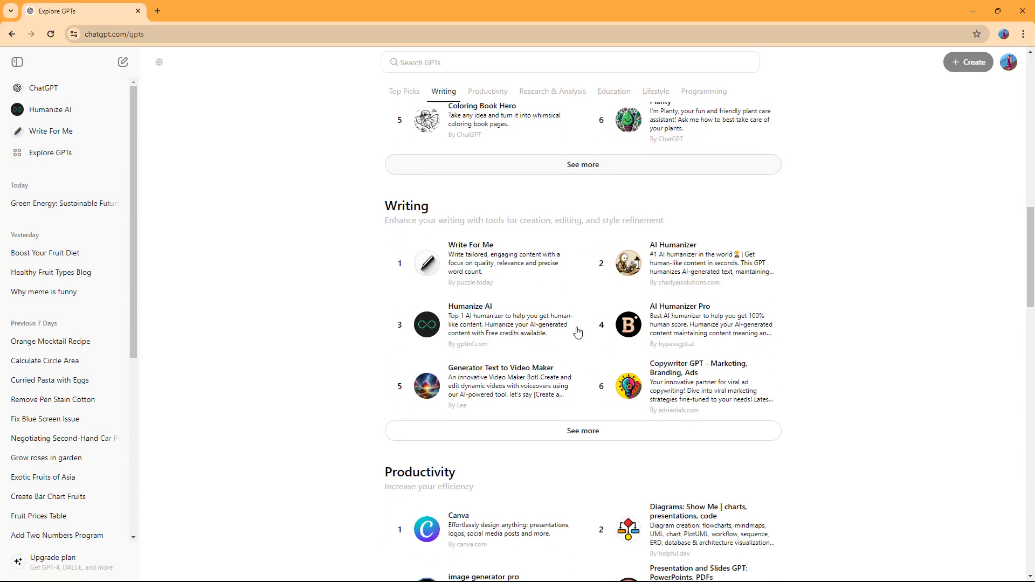
pyautogui.click(668, 330)
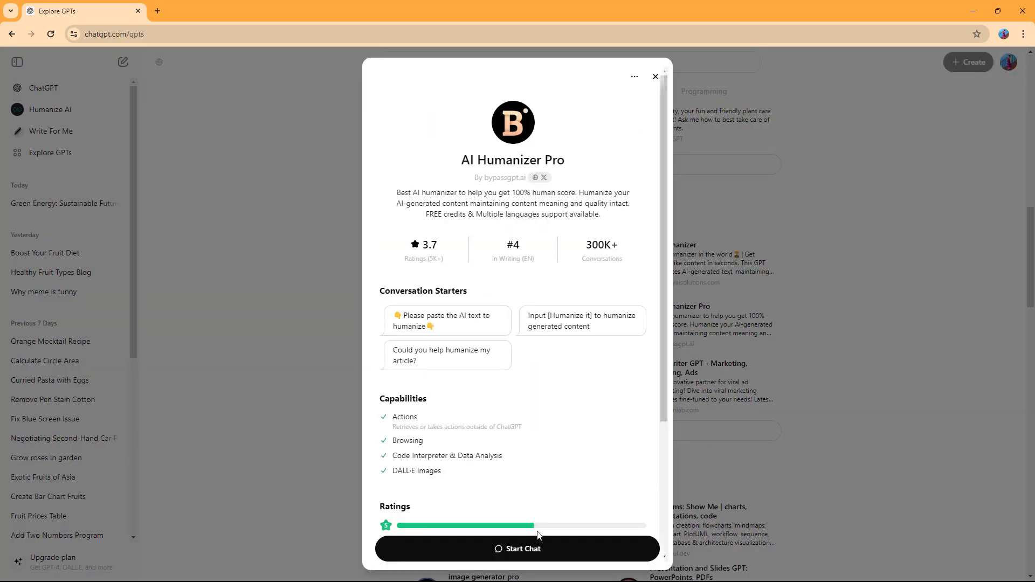
pyautogui.click(541, 551)
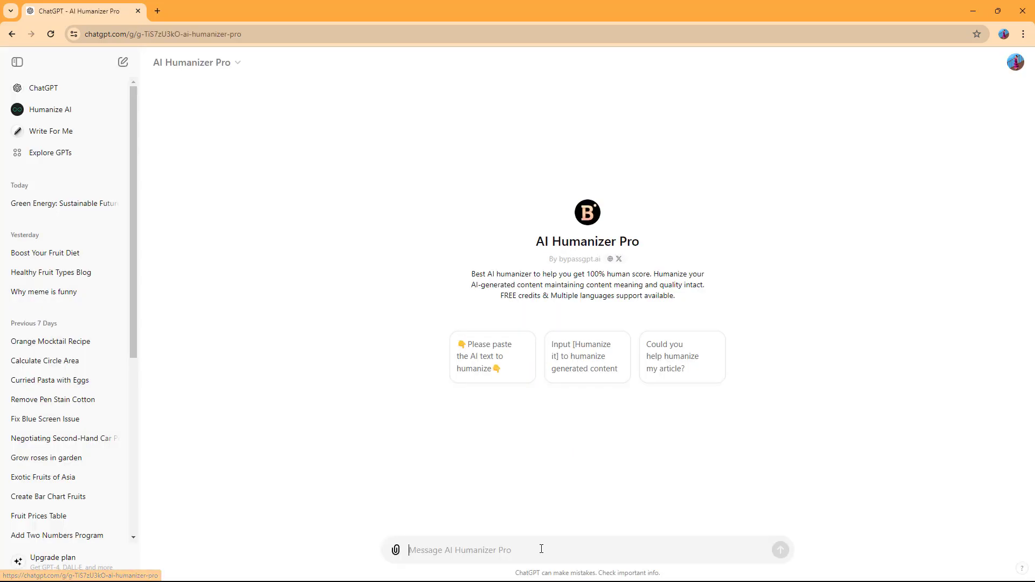
# - Paste the copied green energy article into the AI Humanizer Pro chat and send it
pyautogui.rightClick(447, 554)
pyautogui.click(470, 437)
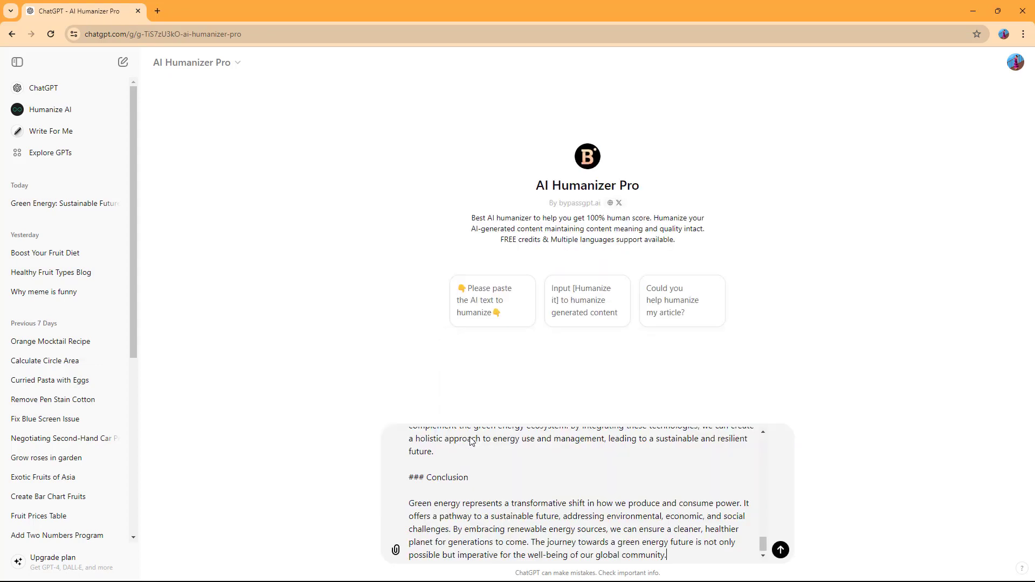
pyautogui.click(780, 549)
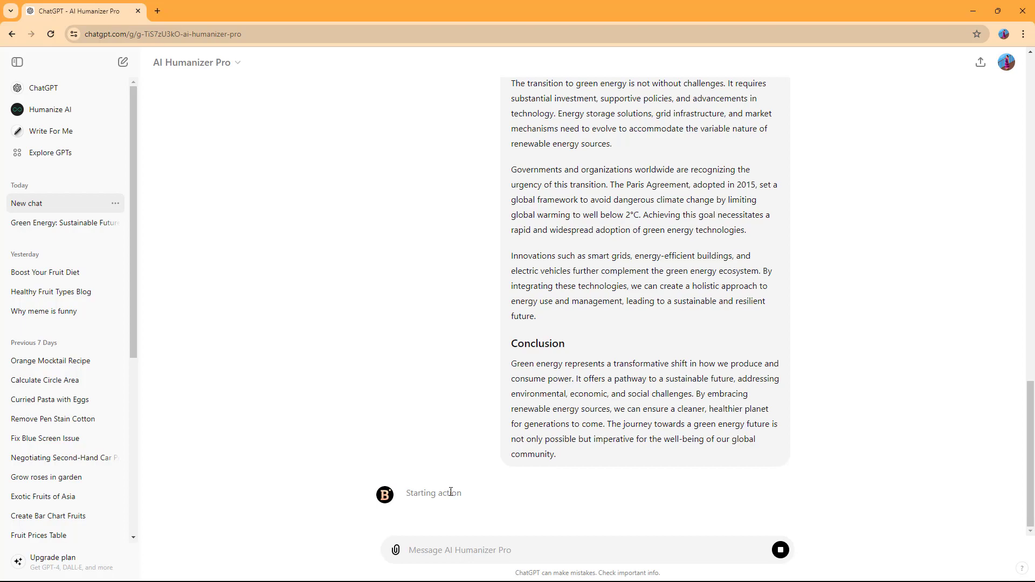
# - Sign in to bypassgpt.ai with the existing Google account, connect it to AI Humanizer Pro and allow the GPT's request to the site
pyautogui.scroll(15, 526, 487)
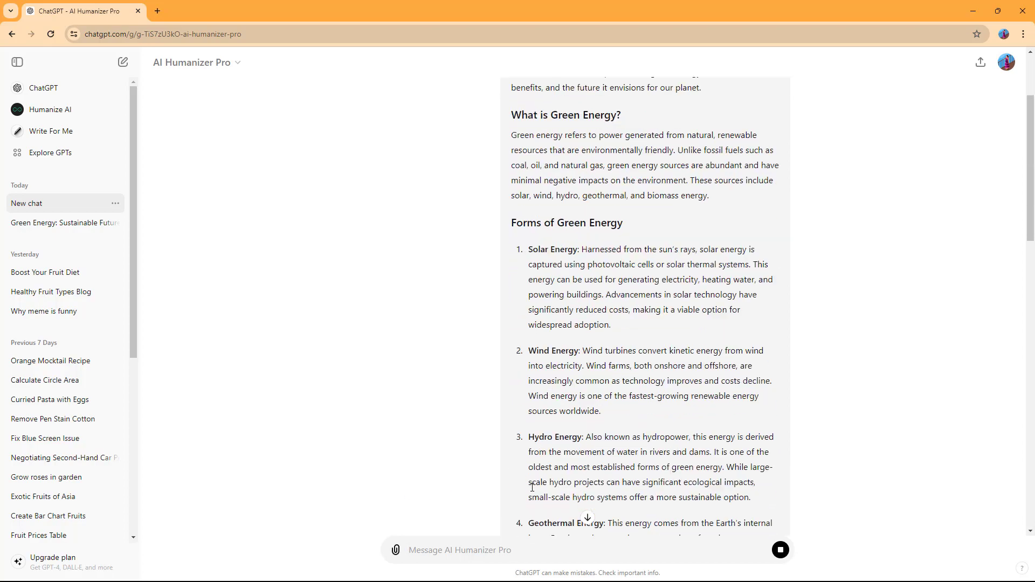
pyautogui.scroll(-15, 532, 487)
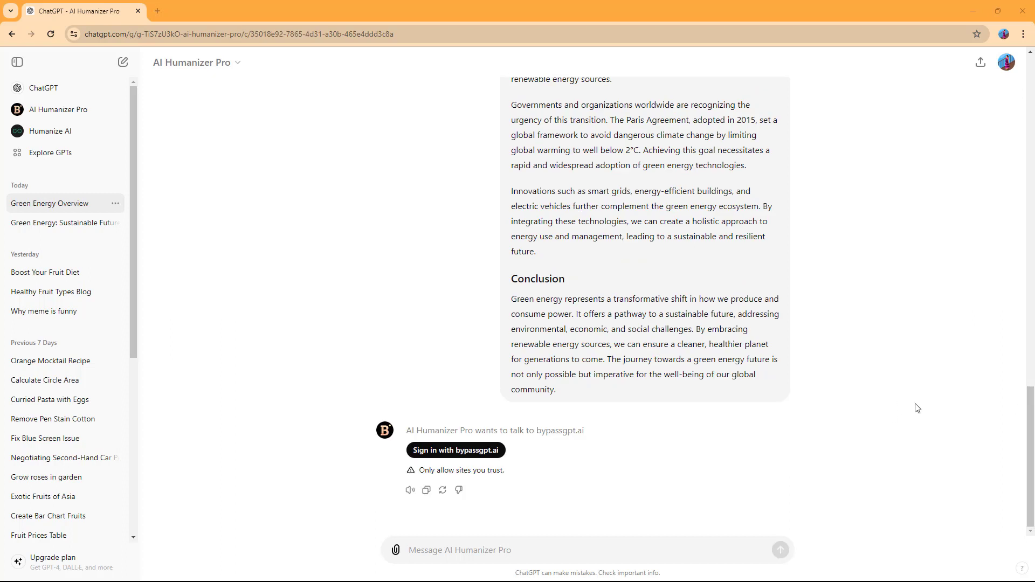
pyautogui.click(463, 450)
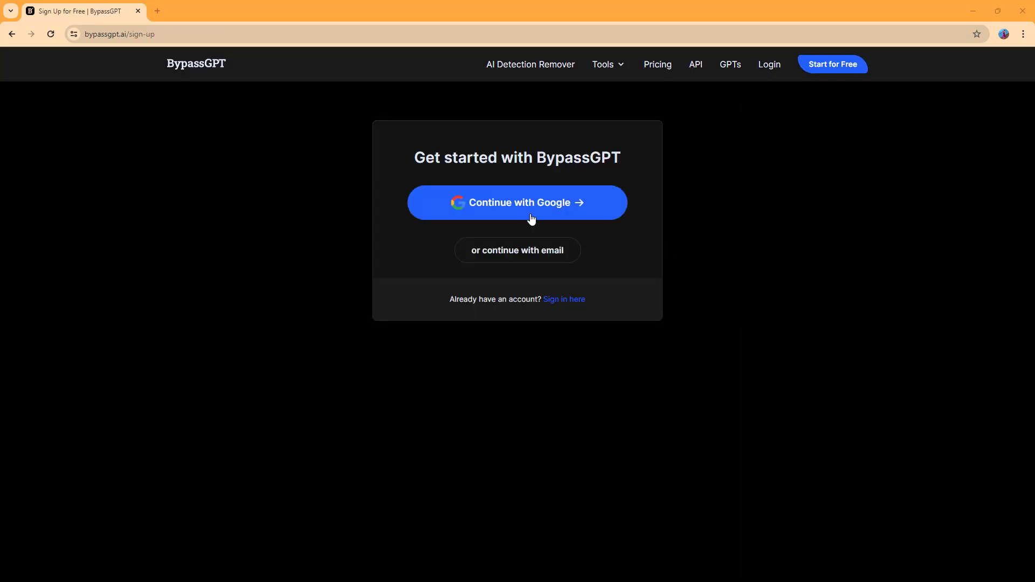
pyautogui.click(519, 210)
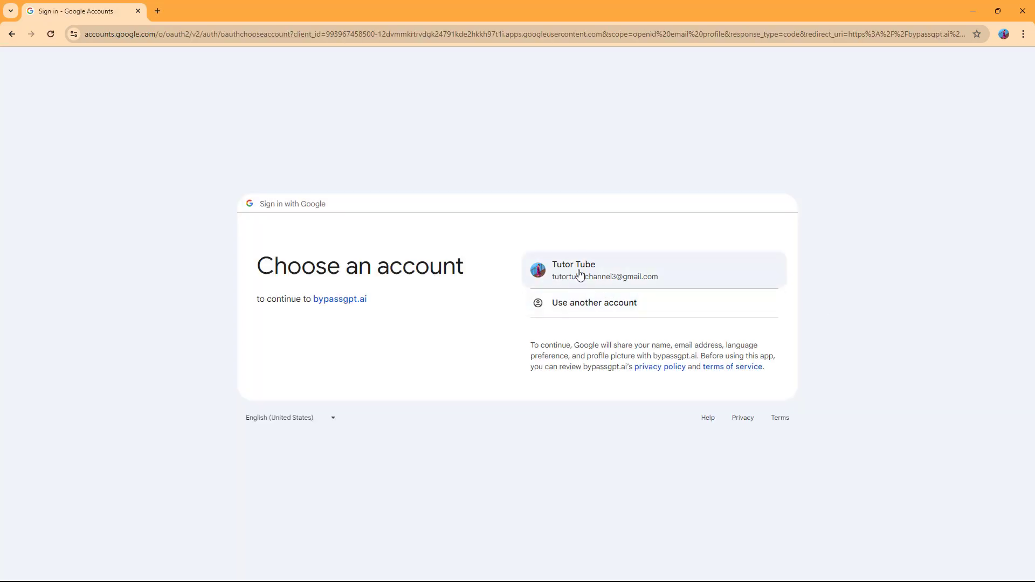
pyautogui.click(579, 275)
pyautogui.click(617, 375)
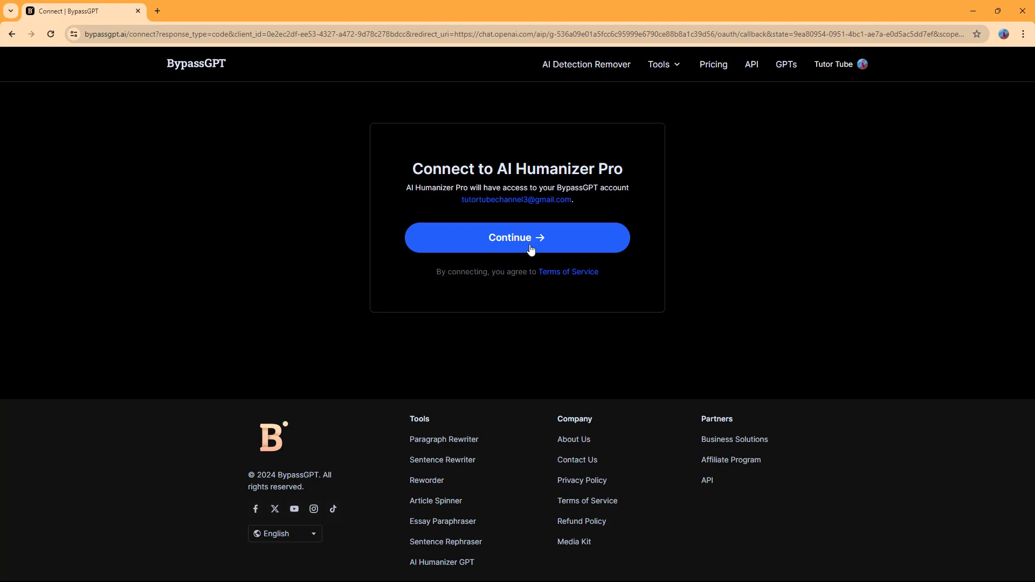
pyautogui.click(512, 240)
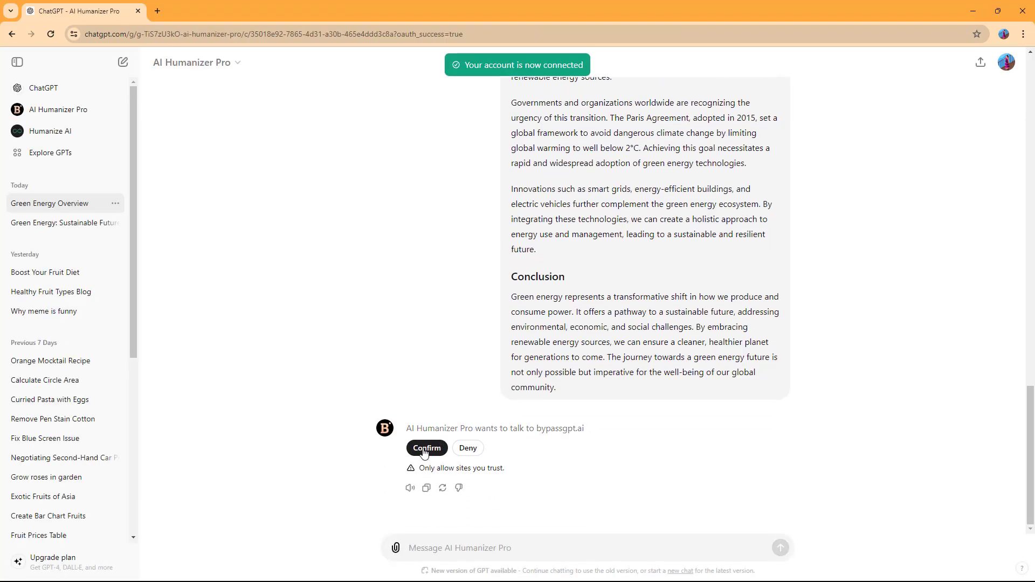
pyautogui.click(424, 450)
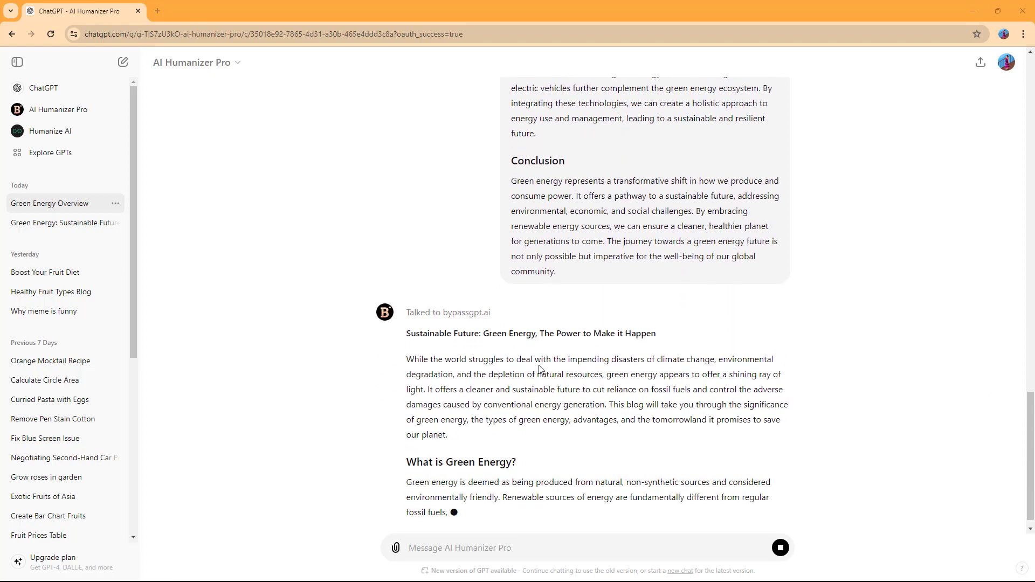
# - Compare the humanized green energy article with the original text, from the introduction through the conclusion
pyautogui.scroll(20, 540, 369)
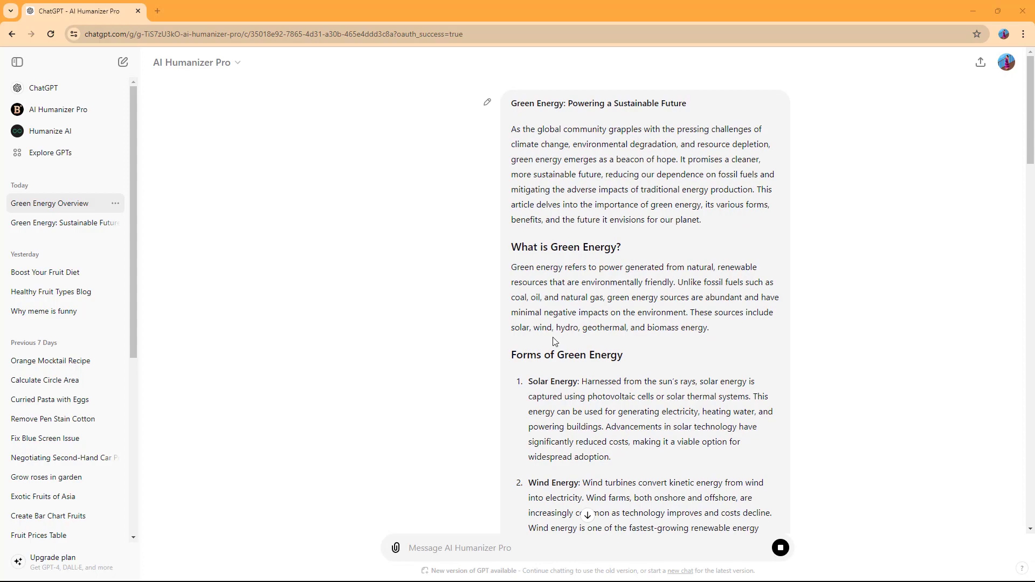
pyautogui.scroll(-20, 554, 341)
pyautogui.scroll(4, 460, 328)
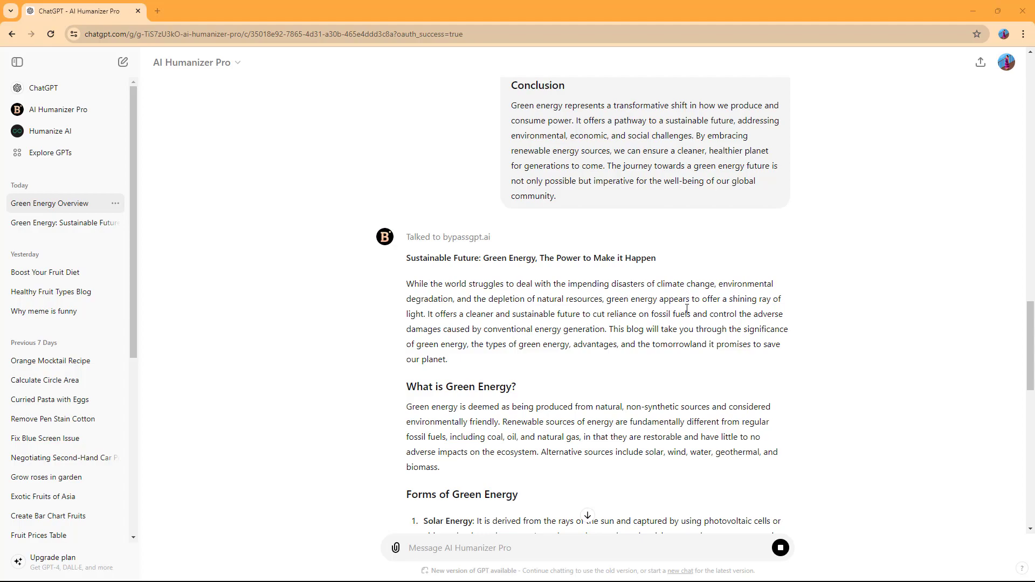
pyautogui.scroll(-5, 514, 376)
pyautogui.scroll(20, 515, 375)
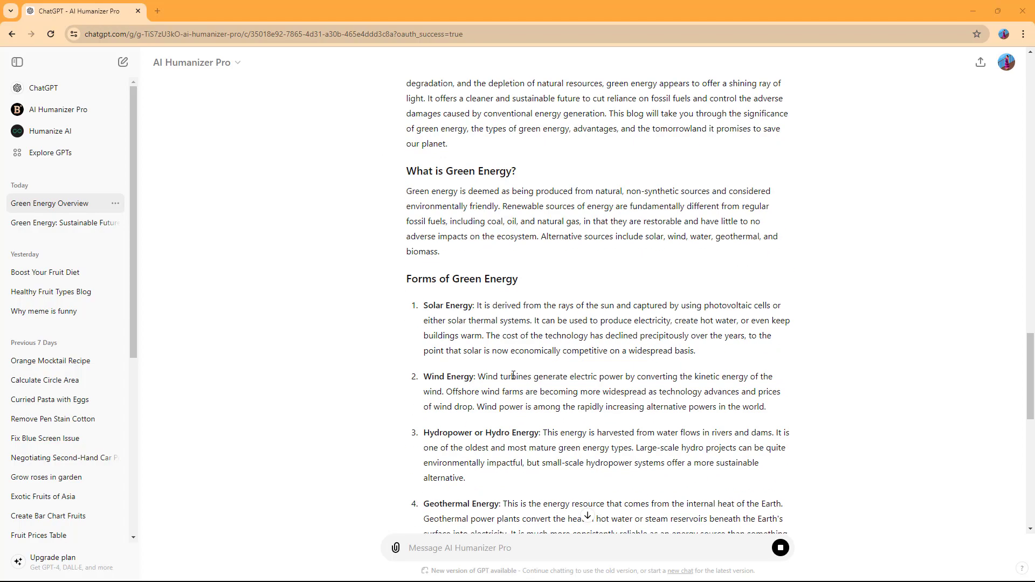
pyautogui.scroll(7, 514, 375)
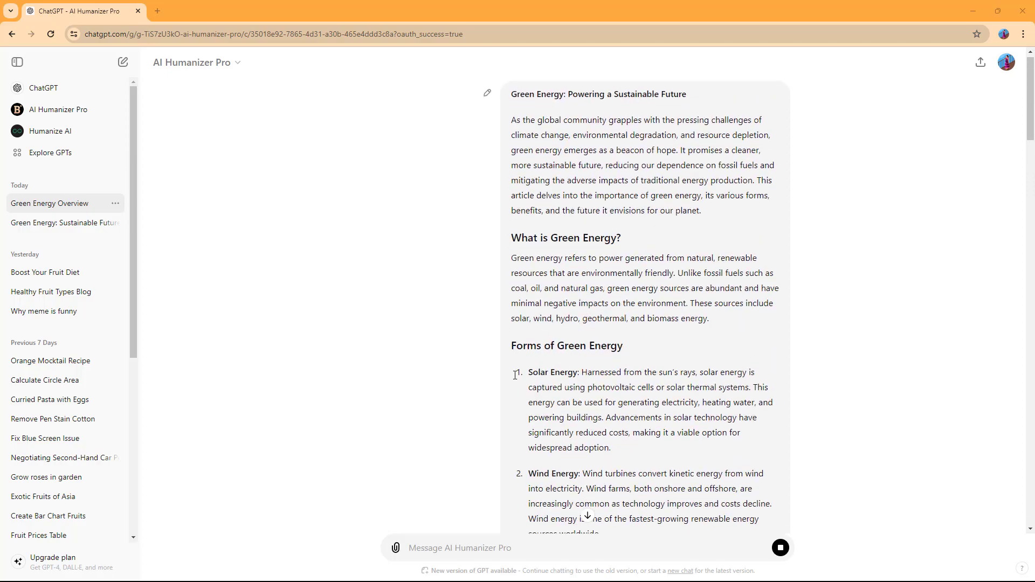
pyautogui.scroll(-20, 514, 375)
pyautogui.scroll(-19, 515, 376)
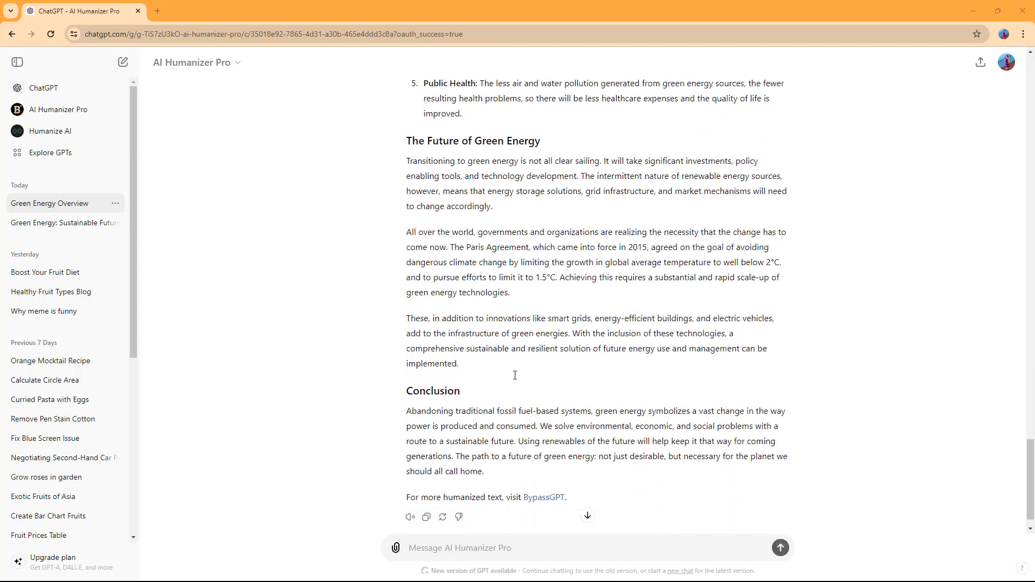
pyautogui.scroll(12, 514, 375)
pyautogui.scroll(9, 514, 376)
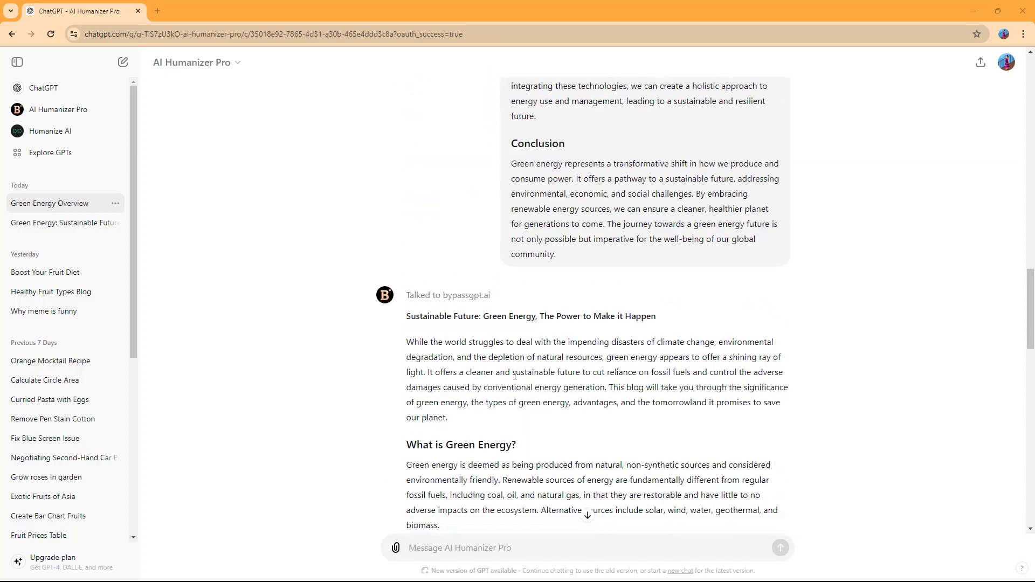
pyautogui.scroll(-9, 514, 376)
pyautogui.scroll(-6, 515, 376)
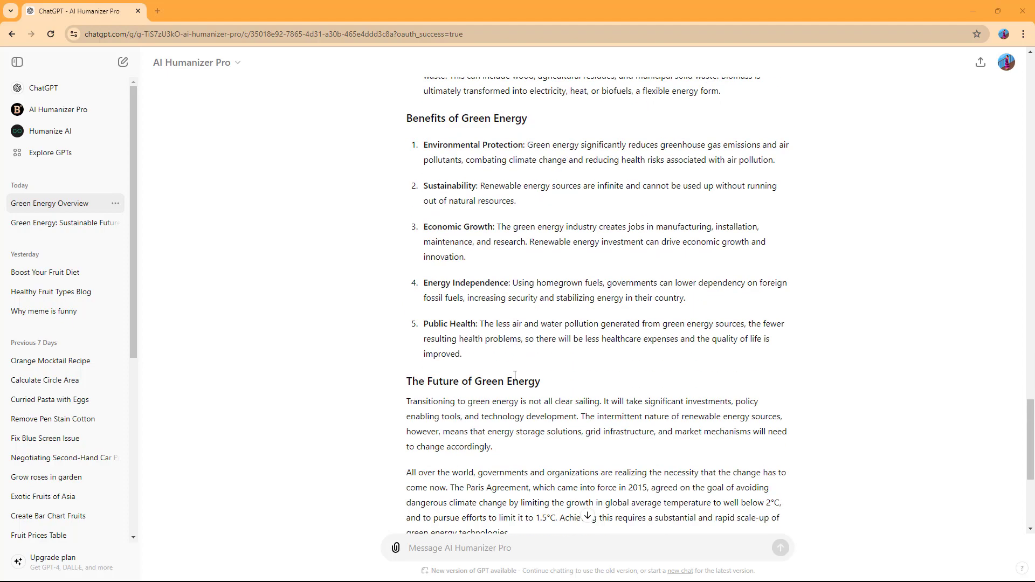
pyautogui.scroll(12, 515, 376)
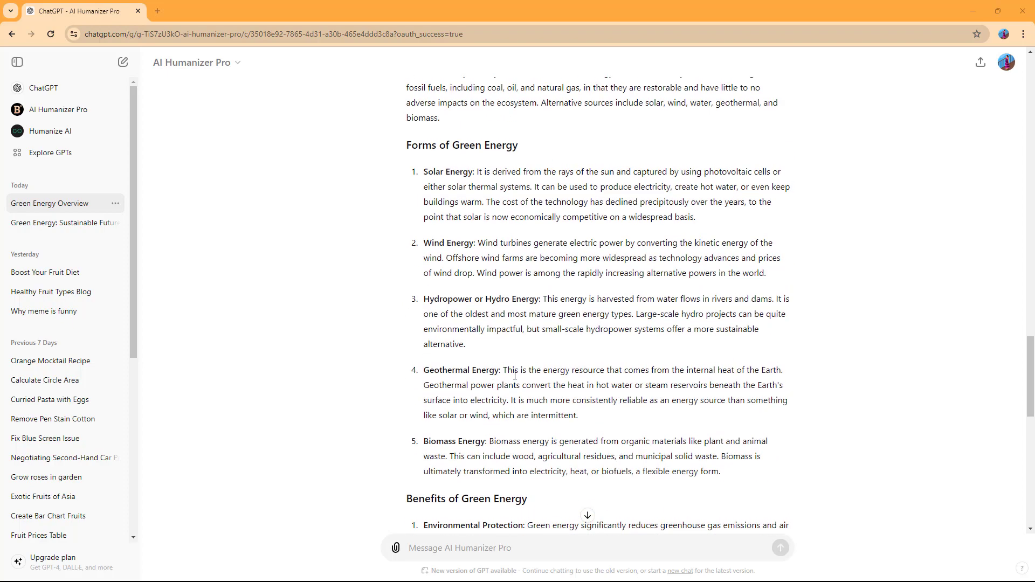
pyautogui.scroll(5, 515, 375)
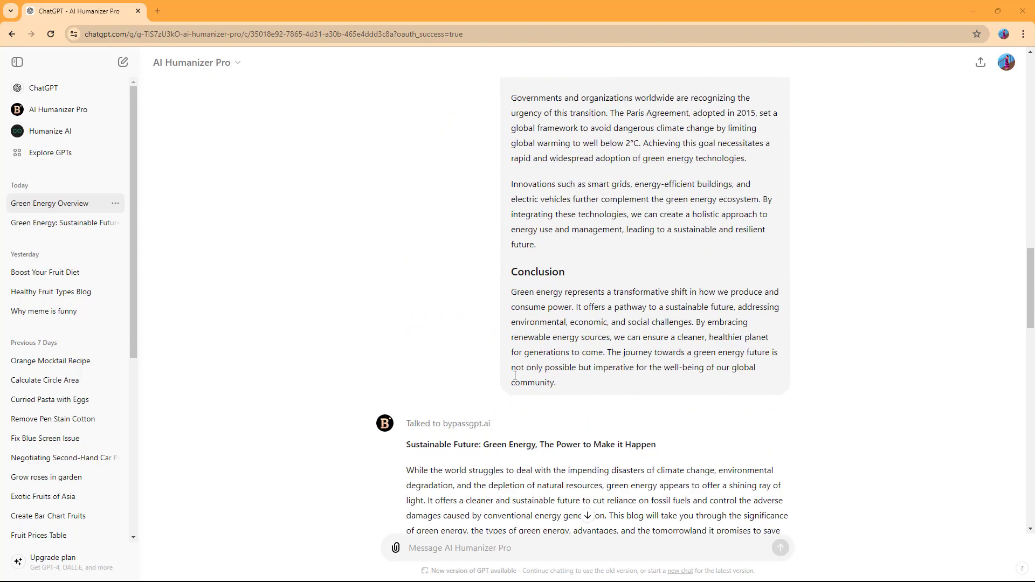